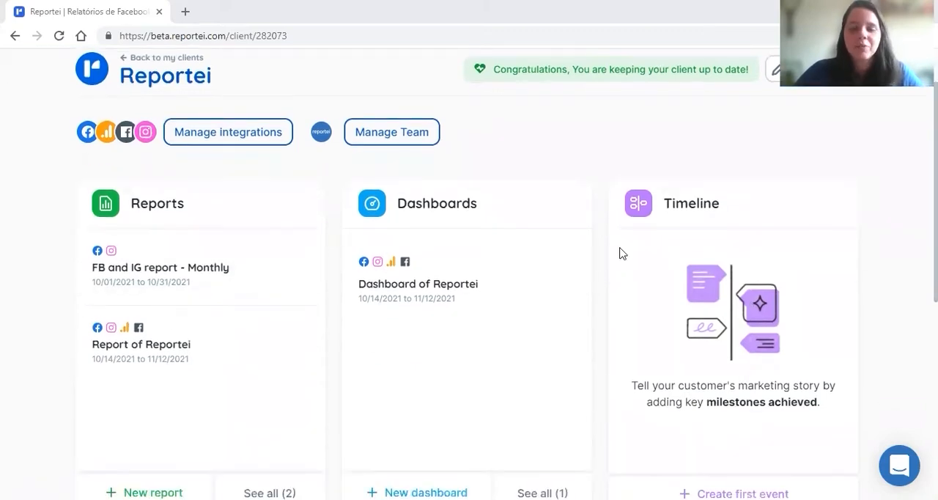
{"action": "scroll", "coordinate": [569, 265], "scroll_direction": "down", "scroll_amount": 4}
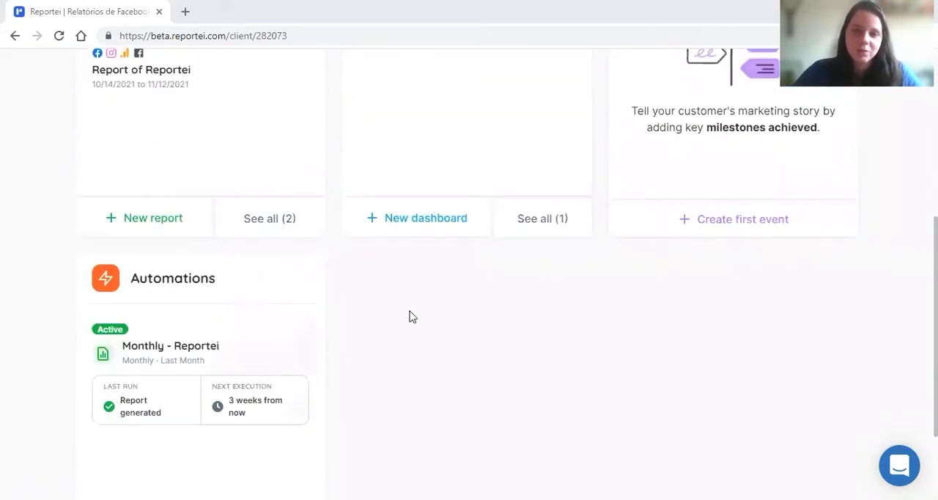
- Start the client's first timeline event and title it "First meeting"
{"action": "scroll", "coordinate": [511, 315], "scroll_direction": "up", "scroll_amount": 3}
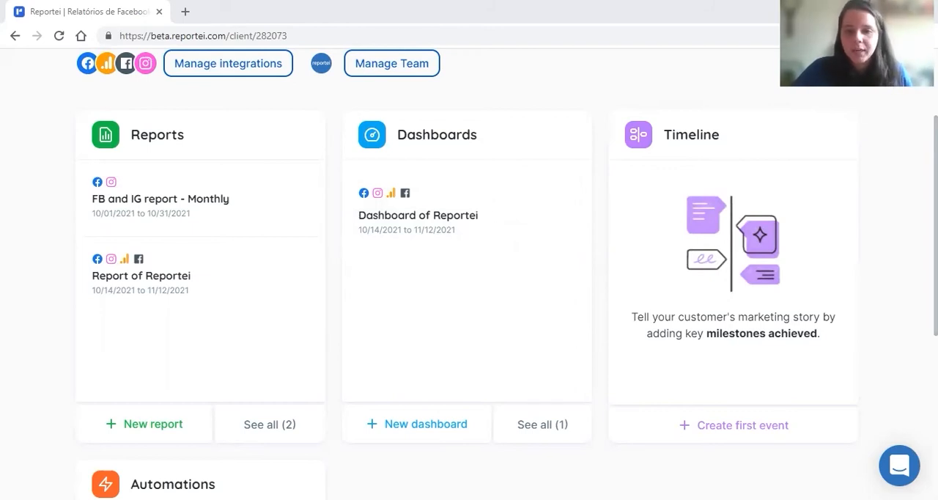
{"action": "left_click", "coordinate": [721, 435]}
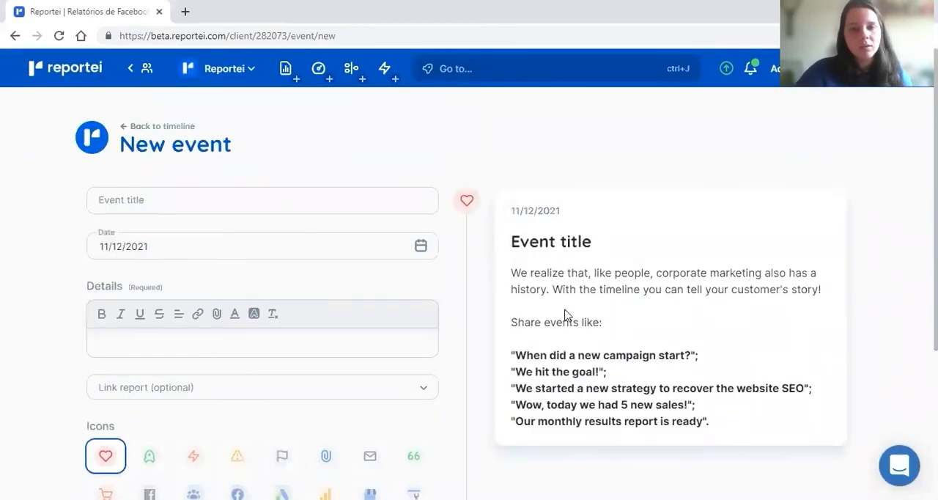
{"action": "scroll", "coordinate": [523, 272], "scroll_direction": "down", "scroll_amount": 1}
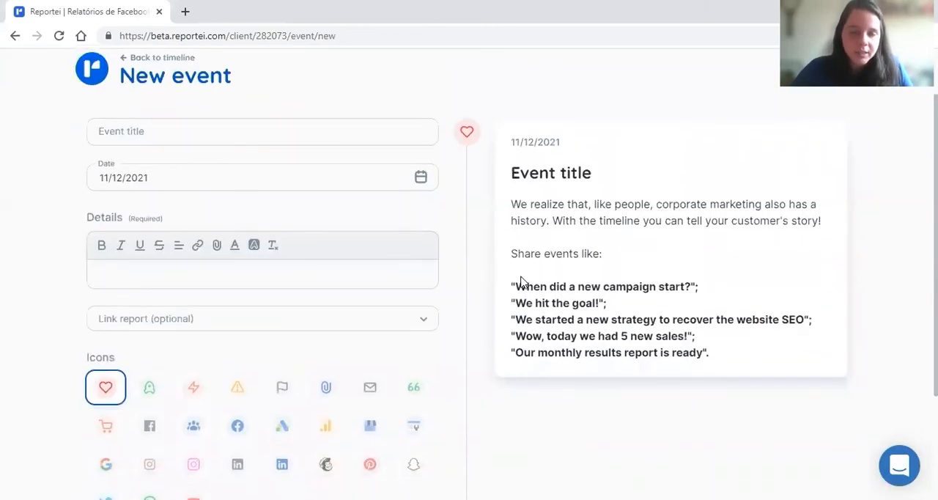
{"action": "left_click", "coordinate": [227, 135]}
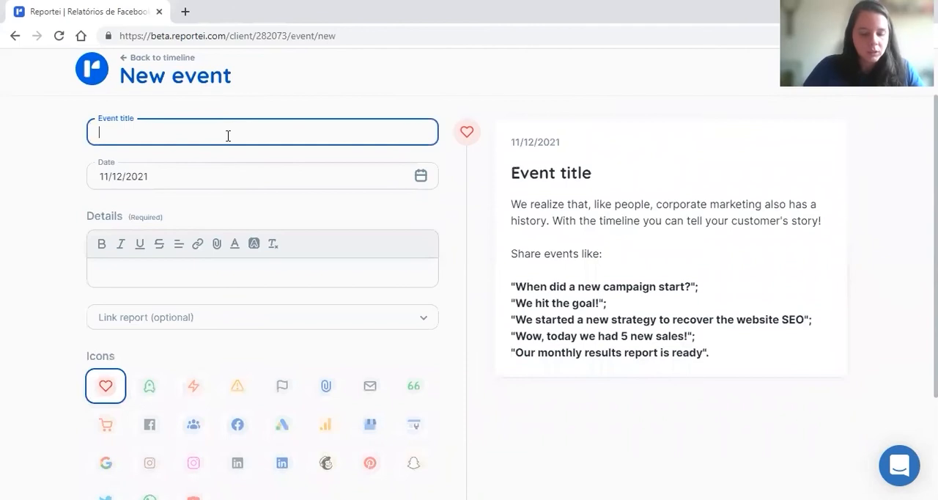
{"action": "type", "text": "First "}
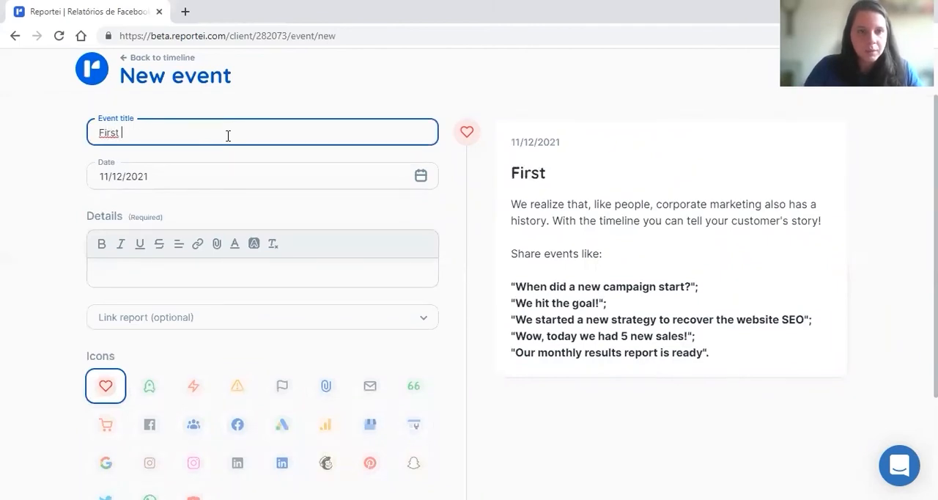
{"action": "type", "text": "meeting"}
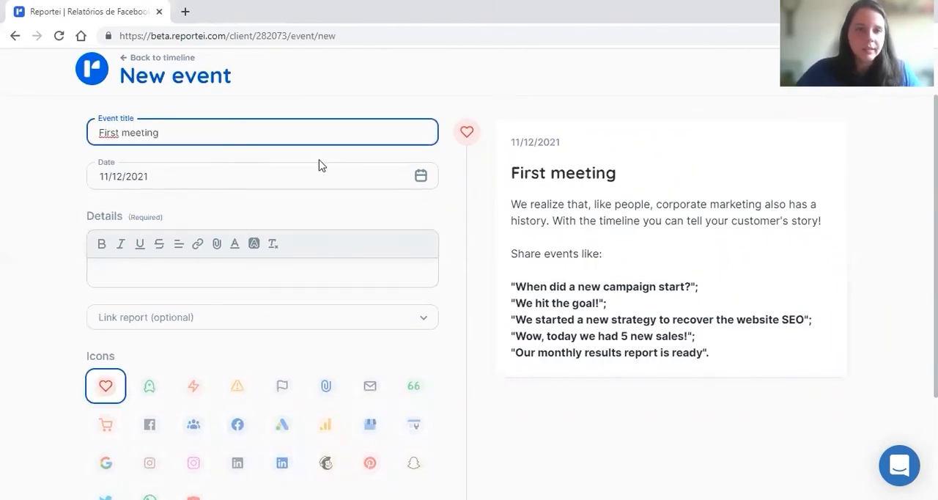
- Set the event's date to 11/01/2021 and enter "details" as its description
{"action": "left_click", "coordinate": [318, 167]}
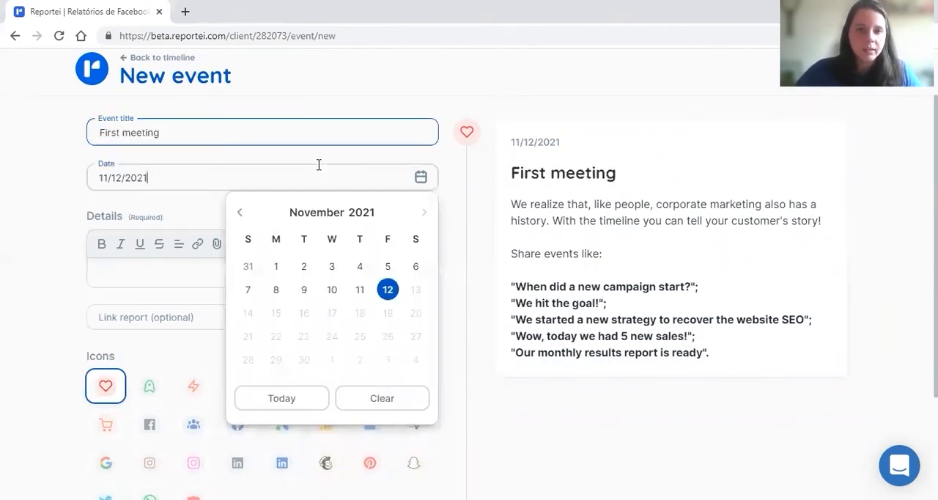
{"action": "left_click", "coordinate": [278, 270]}
{"action": "scroll", "coordinate": [395, 216], "scroll_direction": "down", "scroll_amount": 1}
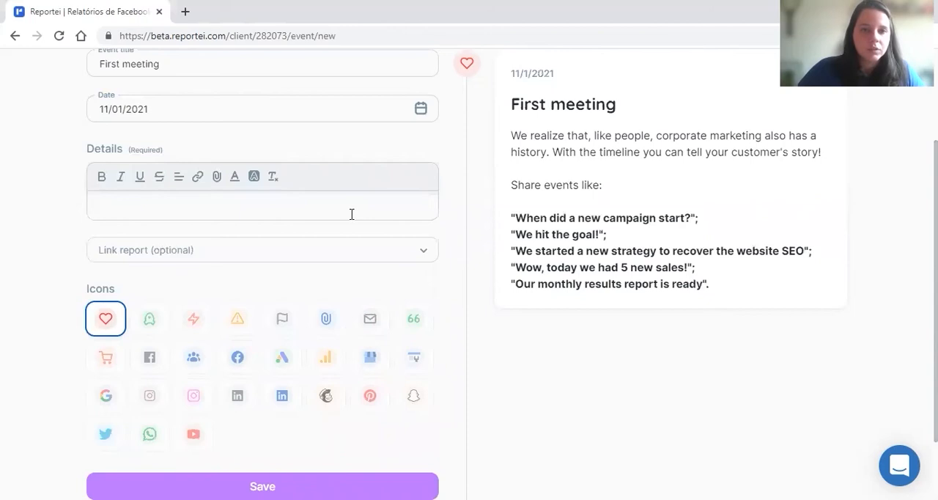
{"action": "left_click", "coordinate": [204, 208]}
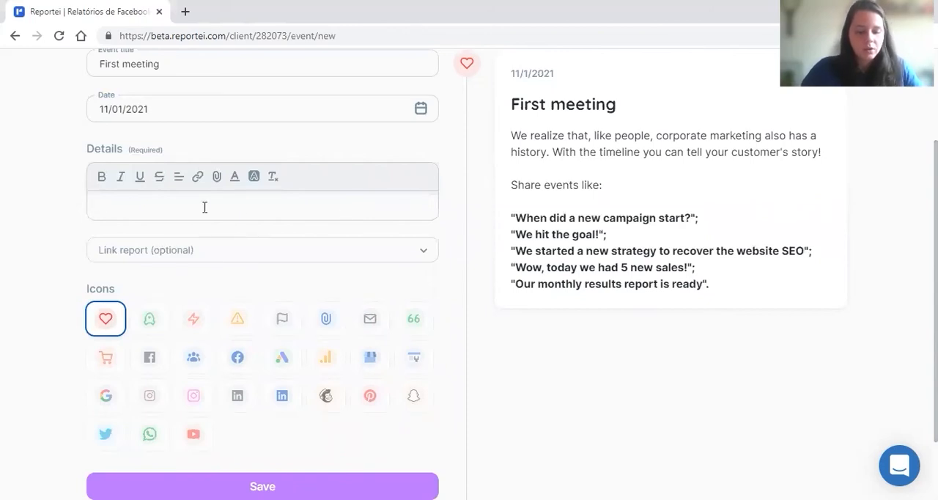
{"action": "type", "text": "details"}
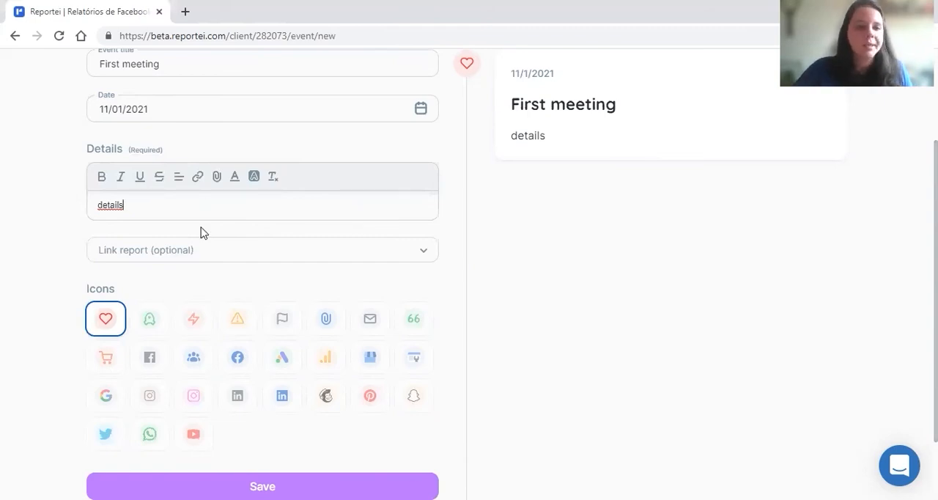
- View the reports and dashboards available for linking to the event without choosing one
{"action": "scroll", "coordinate": [312, 274], "scroll_direction": "down", "scroll_amount": 1}
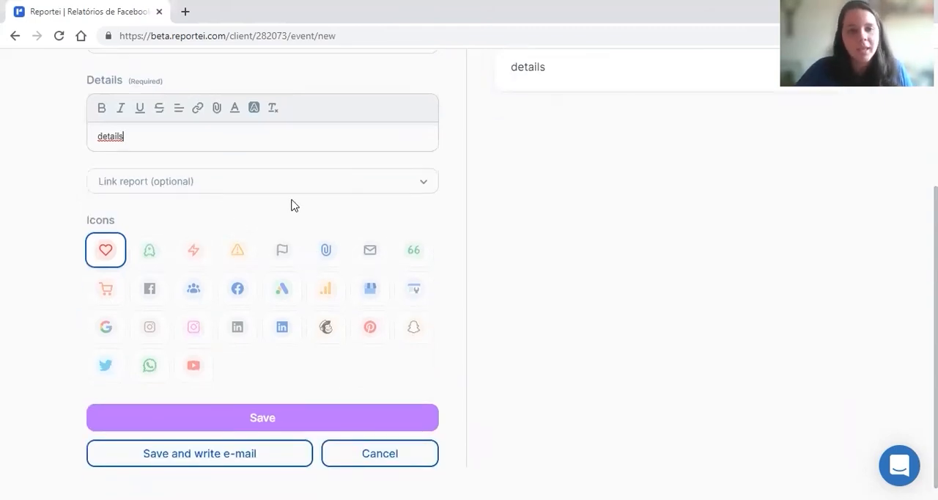
{"action": "scroll", "coordinate": [294, 192], "scroll_direction": "down", "scroll_amount": 1}
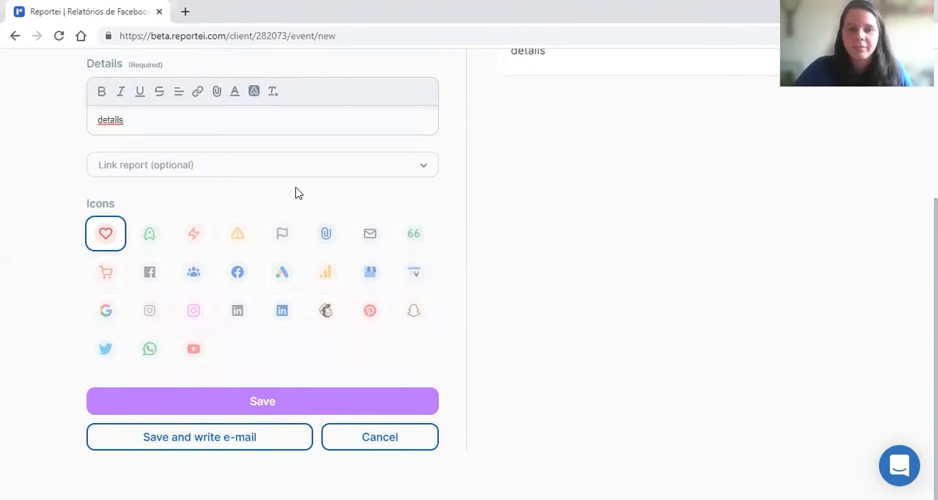
{"action": "left_click", "coordinate": [356, 169]}
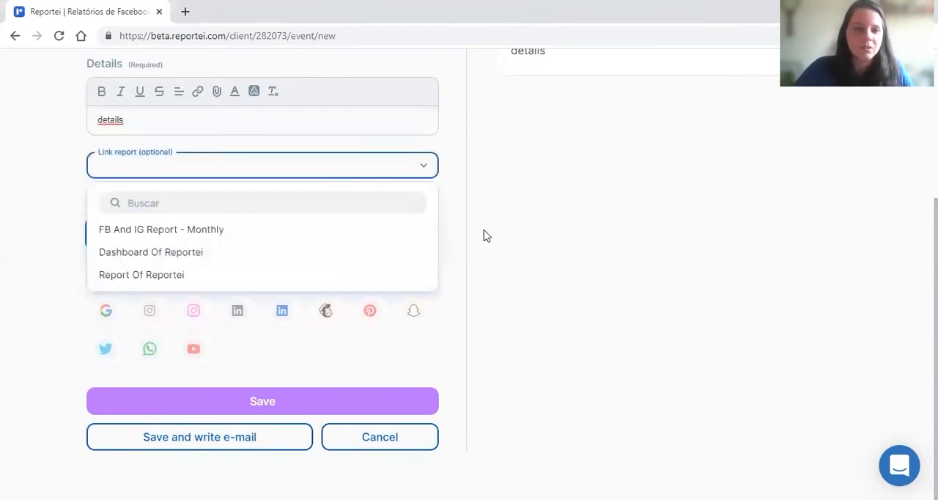
{"action": "left_click", "coordinate": [527, 247]}
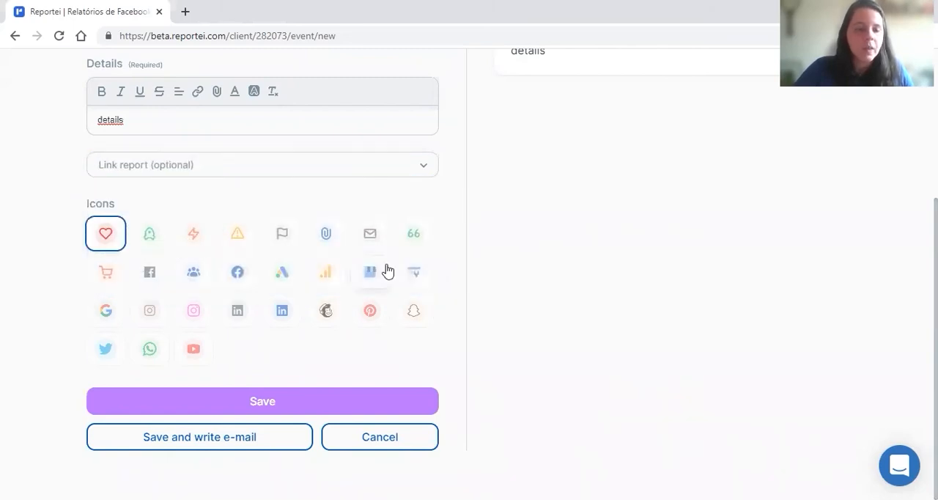
- Give the event the orange lightning bolt icon and save it to the timeline
{"action": "left_click", "coordinate": [156, 246]}
{"action": "scroll", "coordinate": [239, 256], "scroll_direction": "up", "scroll_amount": 1}
{"action": "scroll", "coordinate": [185, 279], "scroll_direction": "down", "scroll_amount": 1}
{"action": "left_click", "coordinate": [198, 242]}
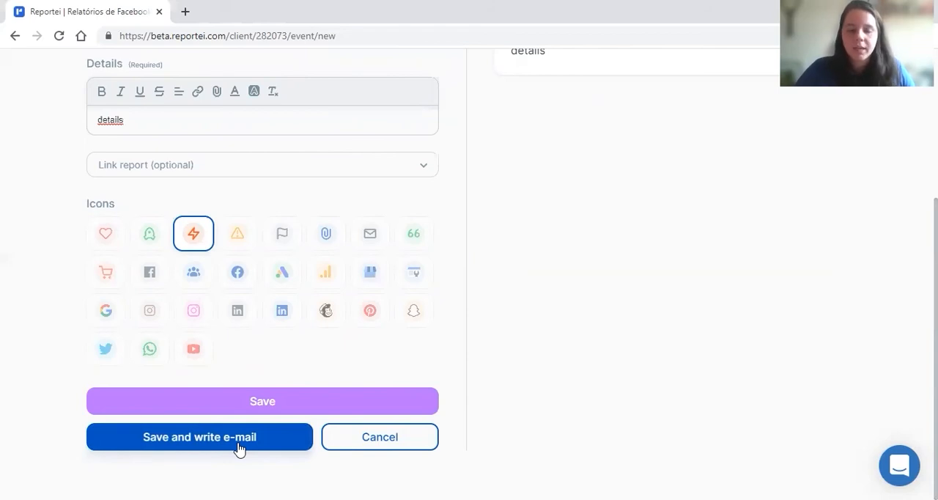
{"action": "left_click", "coordinate": [285, 415]}
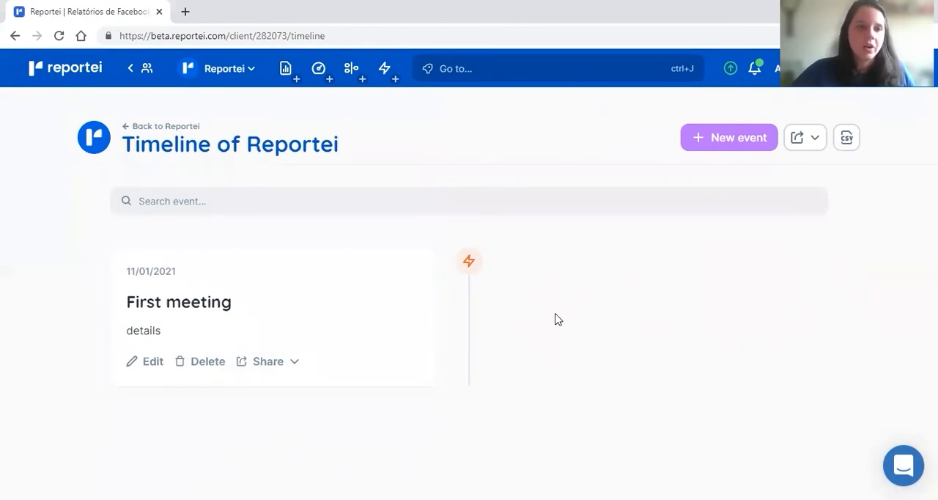
- Return to the client overview, open the "FB and IG report - Monthly" report and add it to the timeline as a new event
{"action": "left_click", "coordinate": [161, 136]}
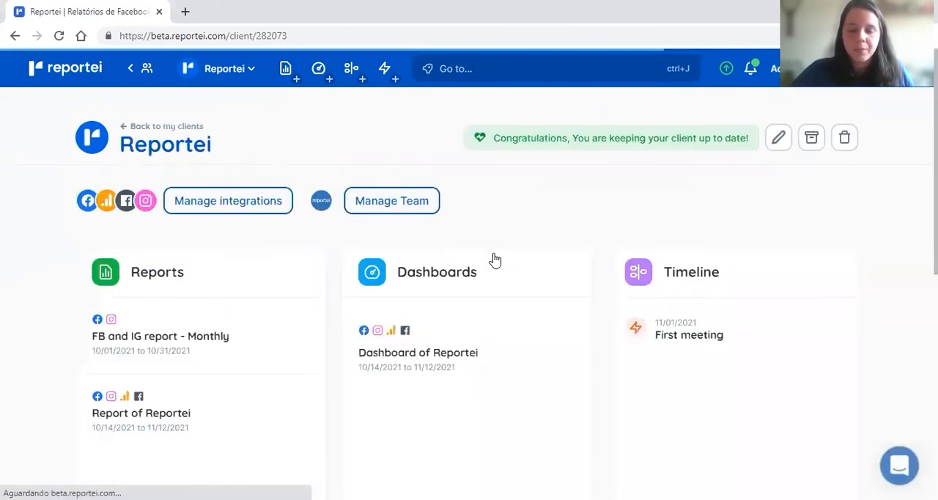
{"action": "left_click", "coordinate": [153, 350]}
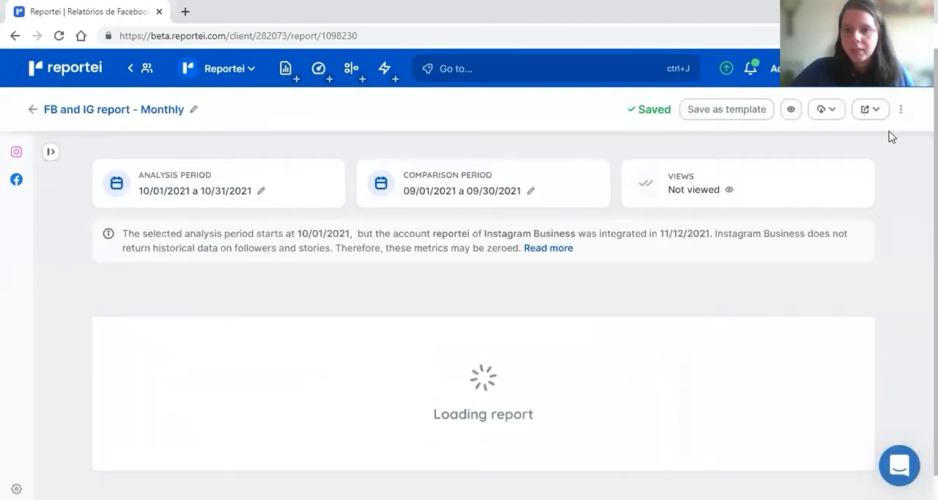
{"action": "left_click", "coordinate": [901, 110]}
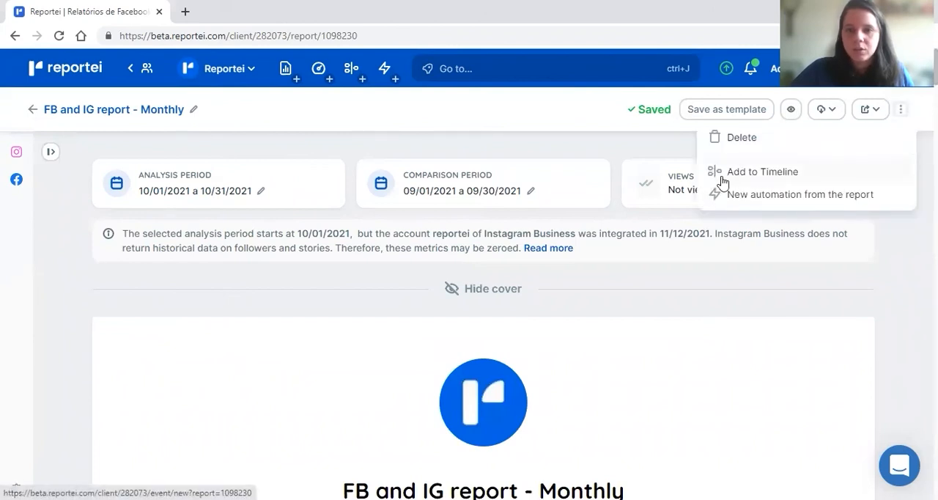
{"action": "left_click", "coordinate": [901, 111]}
{"action": "left_click", "coordinate": [901, 111]}
{"action": "left_click", "coordinate": [777, 173]}
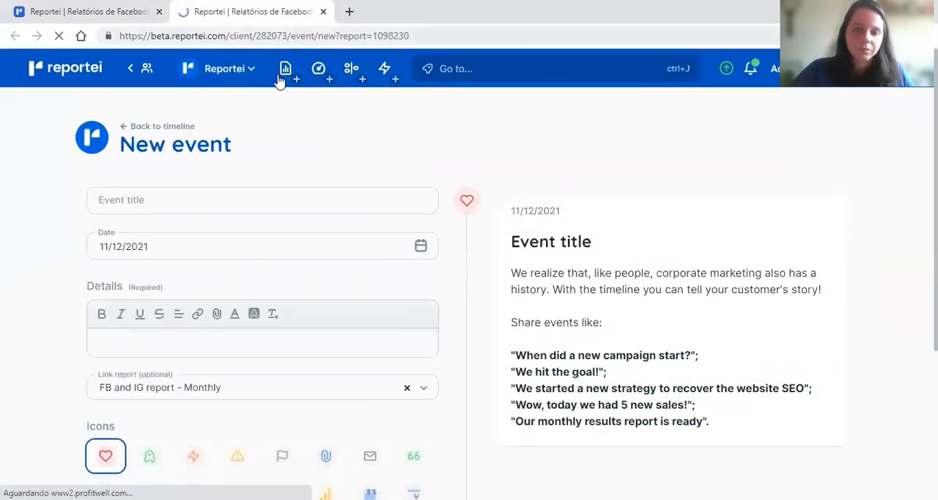
- Title the report's timeline event "Report of Reportei"
{"action": "left_click", "coordinate": [210, 191]}
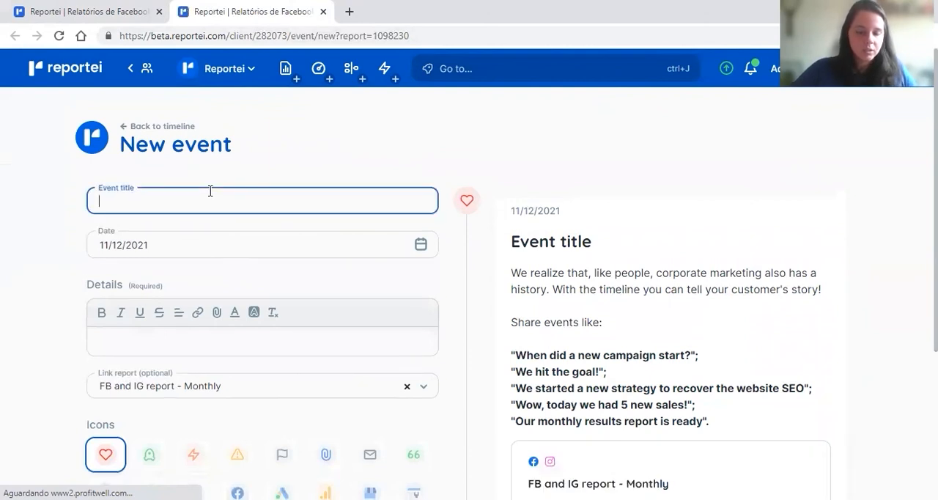
{"action": "type", "text": "Report"}
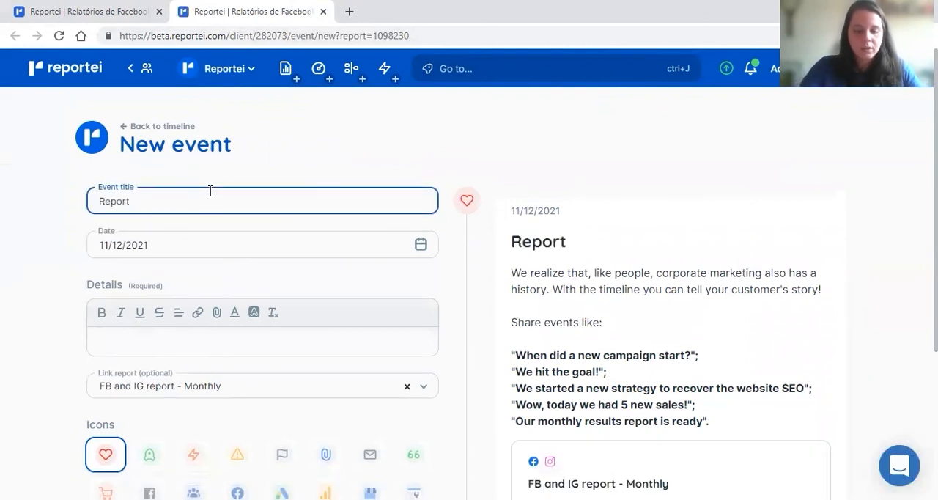
{"action": "type", "text": " of Reportei"}
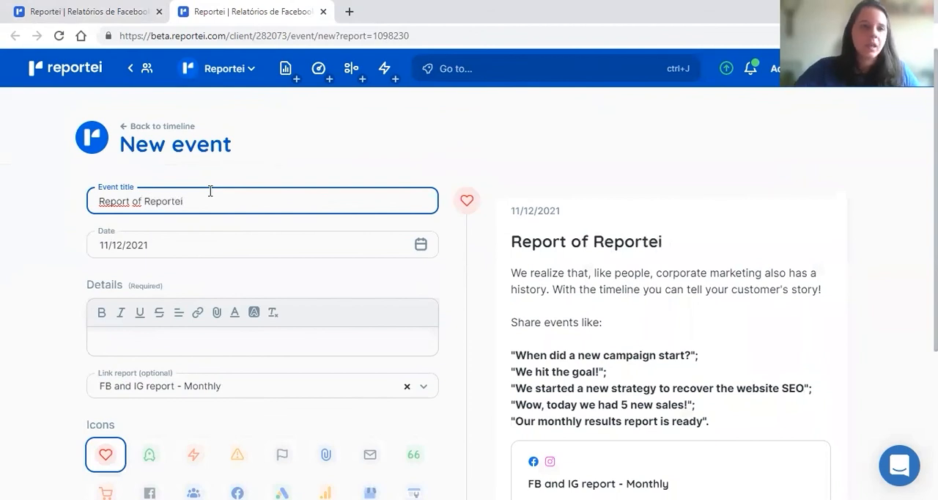
- Keep the event's date at 11/12/2021 and enter "Goals" as its details
{"action": "scroll", "coordinate": [216, 230], "scroll_direction": "down", "scroll_amount": 1}
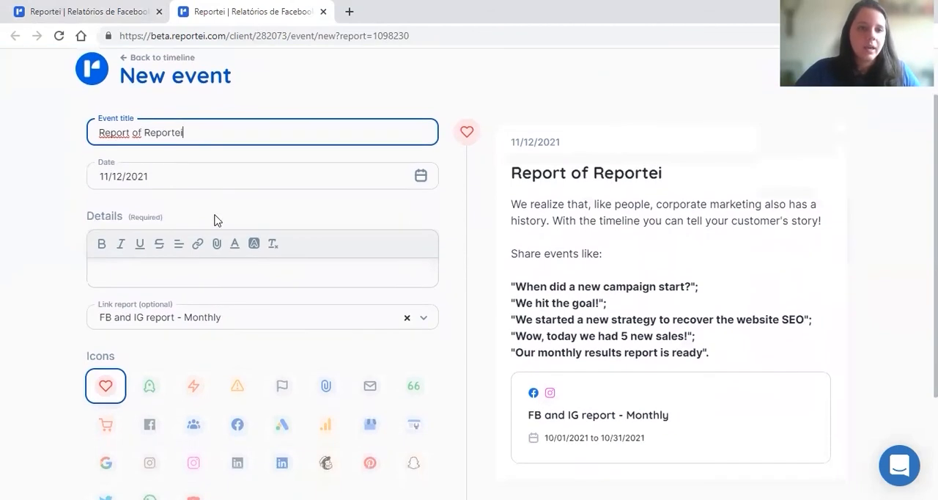
{"action": "left_click", "coordinate": [203, 178]}
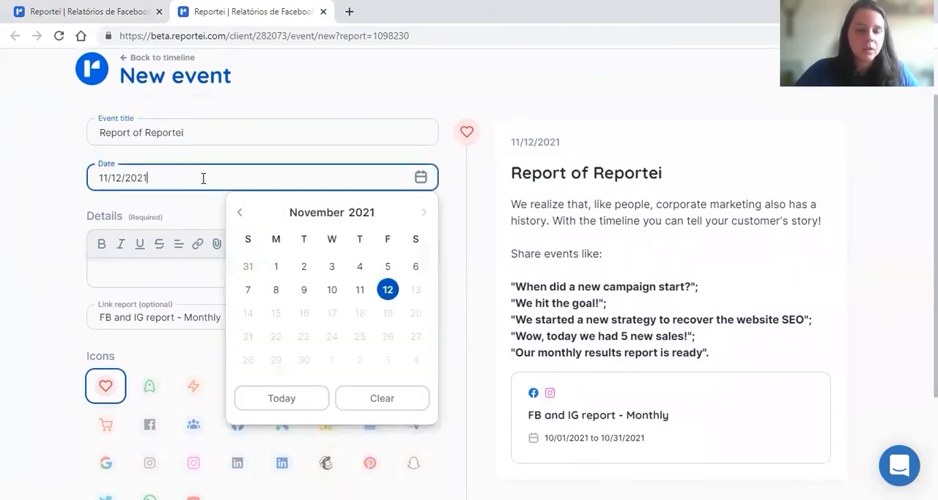
{"action": "left_click", "coordinate": [157, 272]}
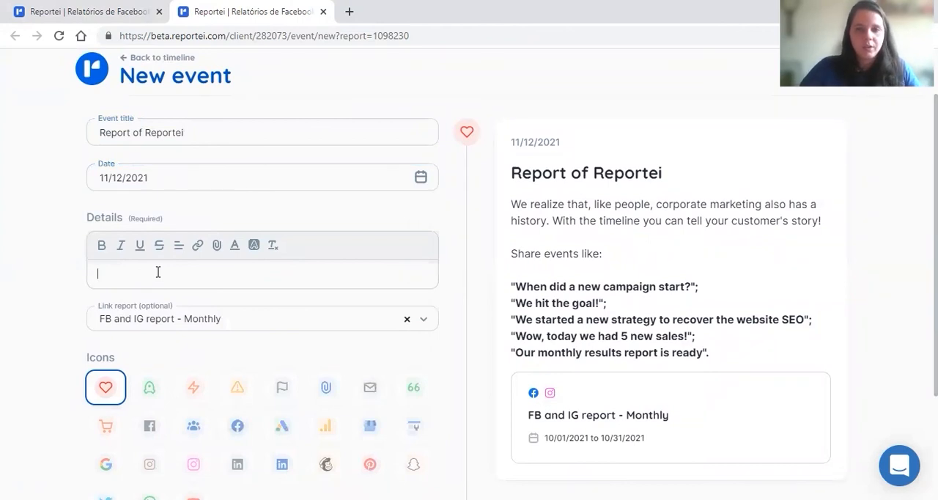
{"action": "type", "text": "G"}
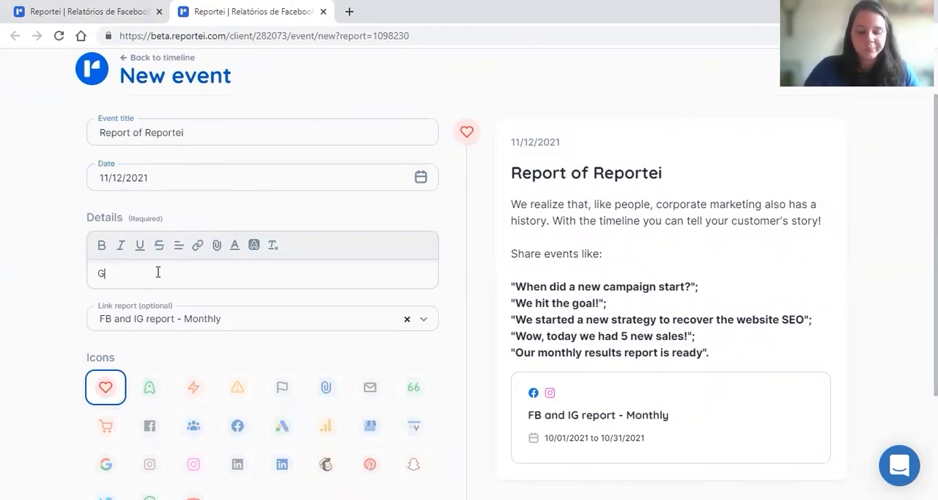
{"action": "type", "text": "ol"}
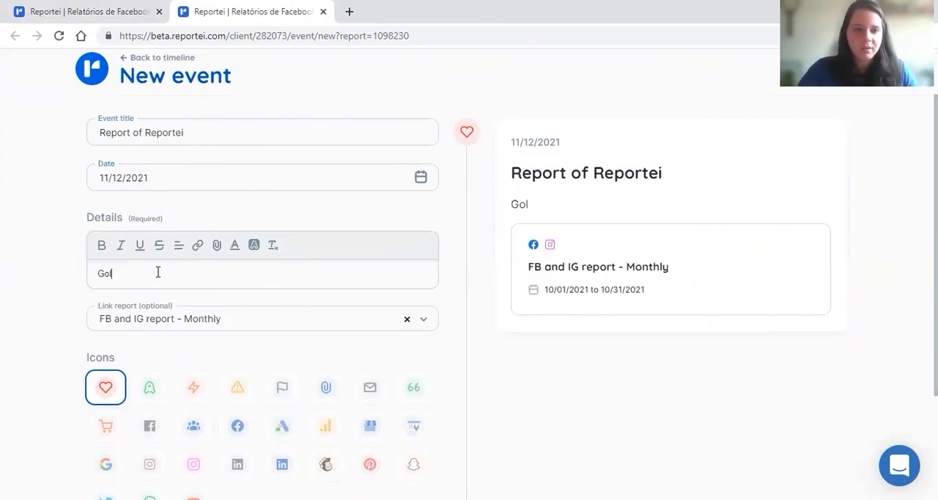
{"action": "type", "text": "sals"}
- Give the report event the blue paperclip icon and save it to the timeline
{"action": "scroll", "coordinate": [161, 272], "scroll_direction": "down", "scroll_amount": 2}
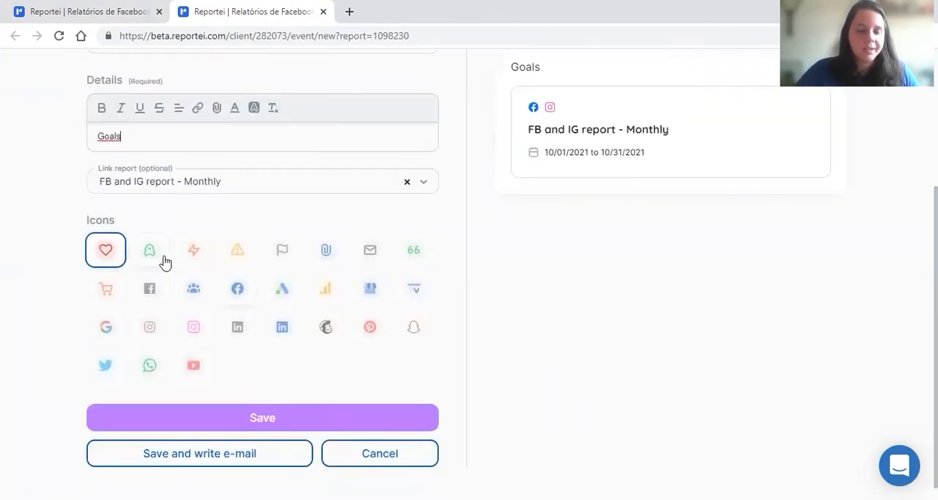
{"action": "left_click", "coordinate": [326, 252]}
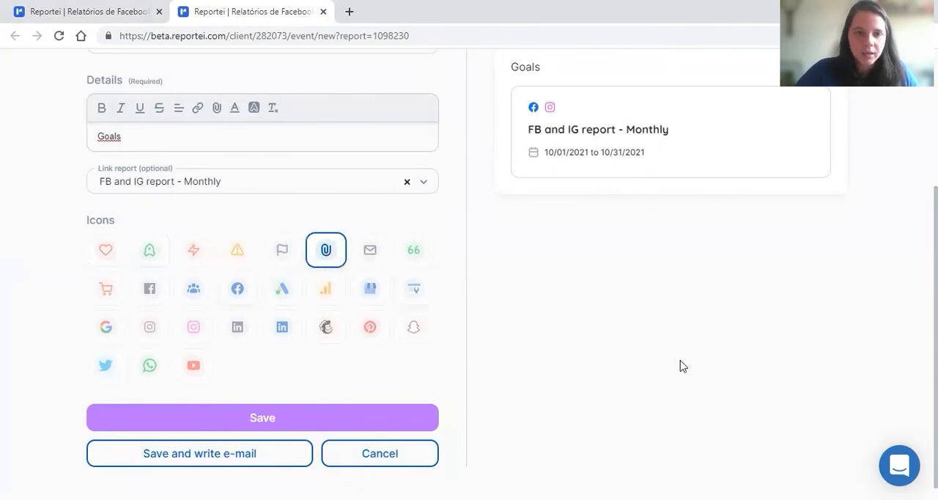
{"action": "left_click", "coordinate": [289, 423]}
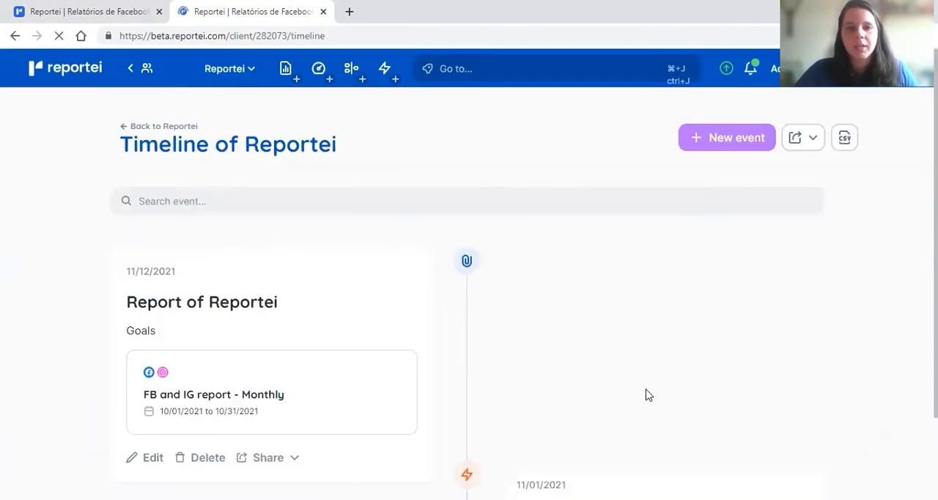
- Review the events on the client's timeline and view the support chat, closing it again
{"action": "scroll", "coordinate": [552, 316], "scroll_direction": "down", "scroll_amount": 2}
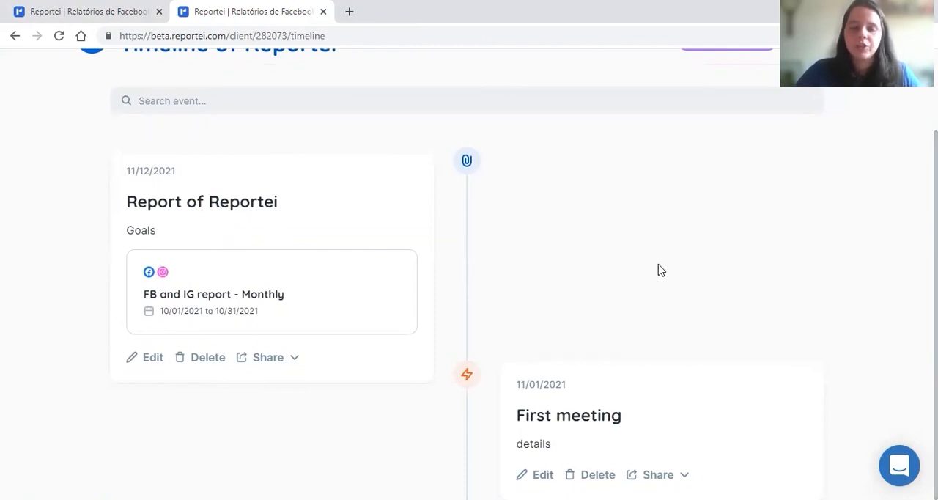
{"action": "scroll", "coordinate": [654, 267], "scroll_direction": "up", "scroll_amount": 1}
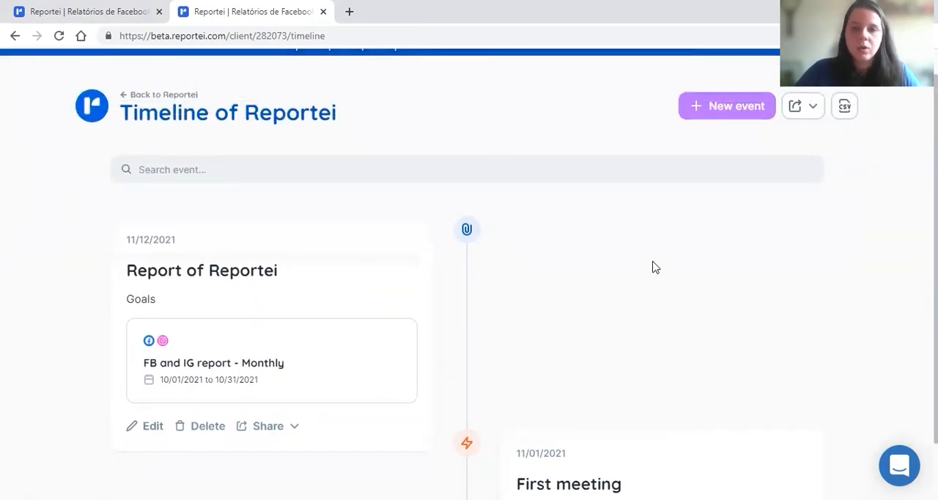
{"action": "scroll", "coordinate": [655, 267], "scroll_direction": "down", "scroll_amount": 1}
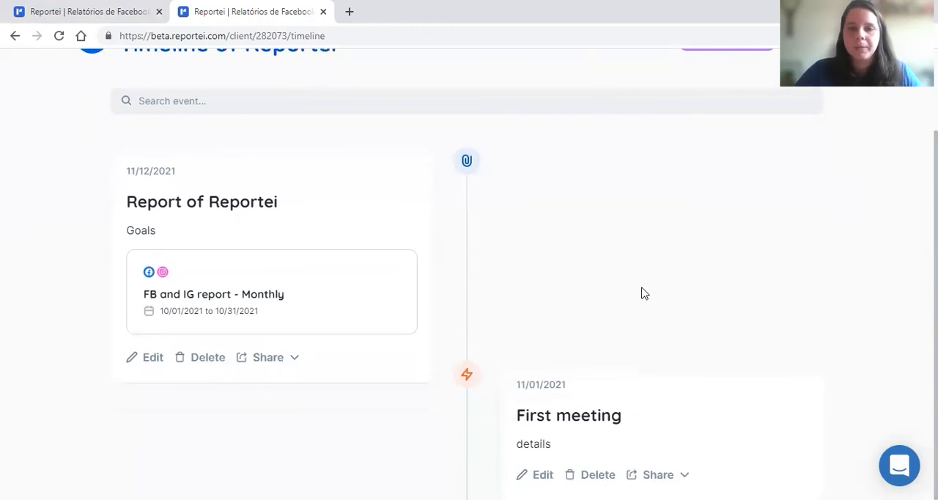
{"action": "scroll", "coordinate": [643, 293], "scroll_direction": "up", "scroll_amount": 1}
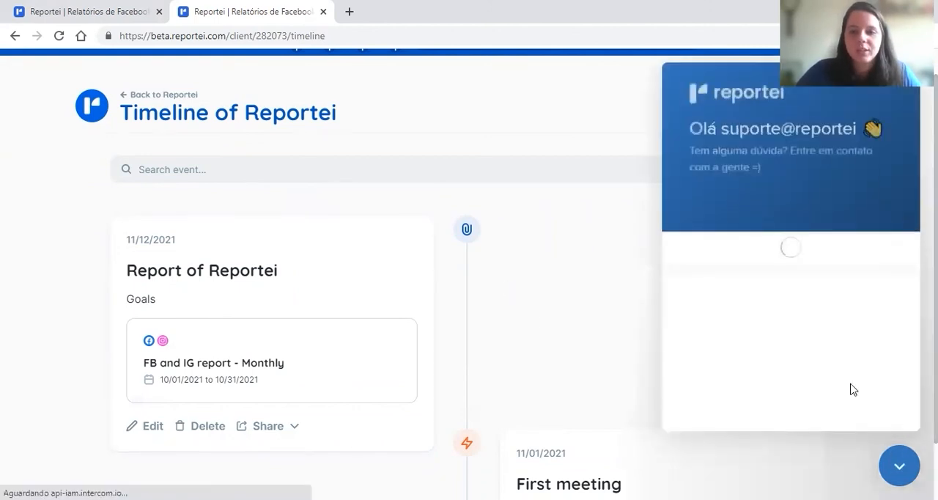
{"action": "left_click", "coordinate": [897, 475]}
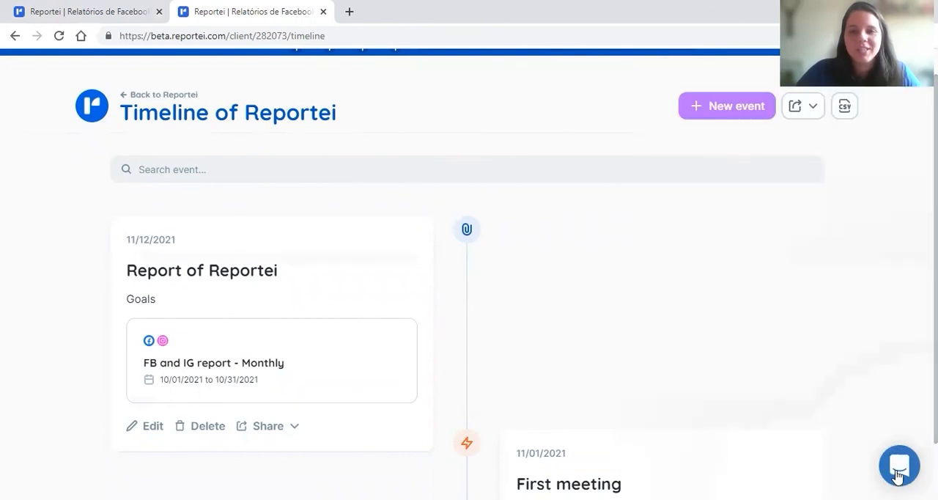